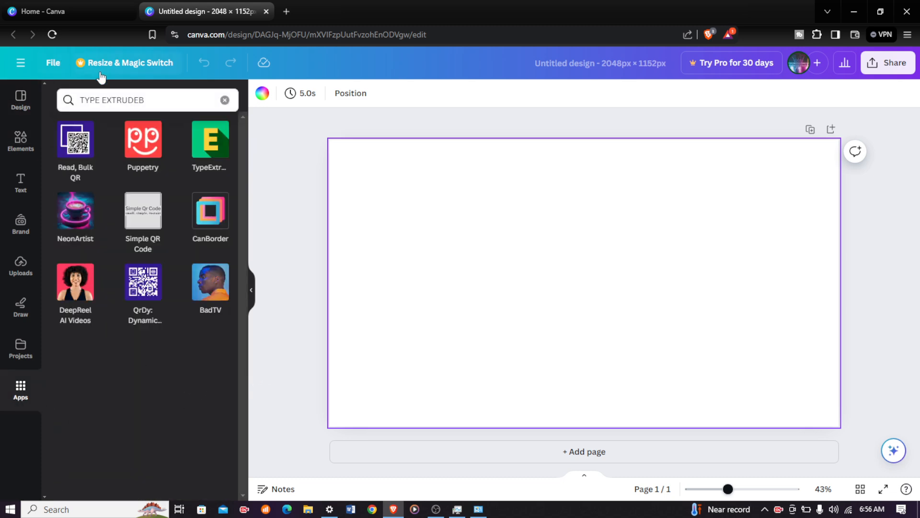
Open the TypeExtrude app from the Apps search results
left_click(143, 98)
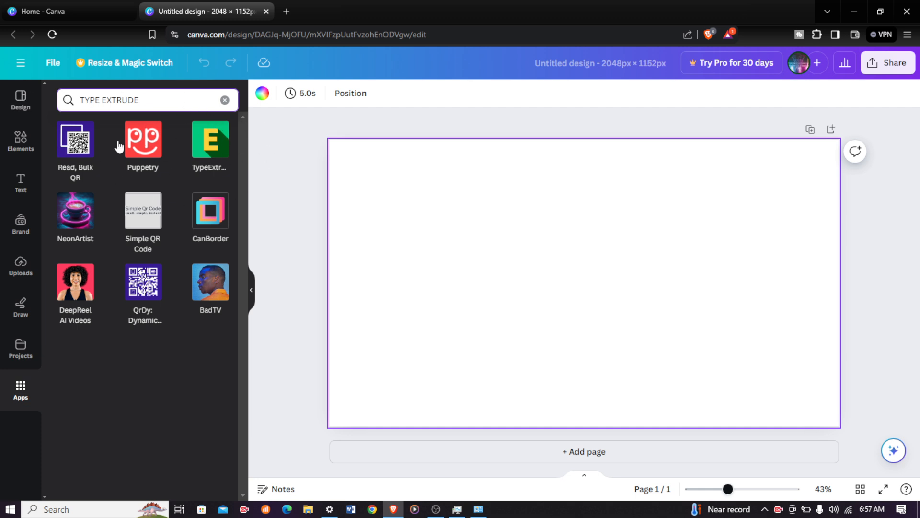
left_click(214, 144)
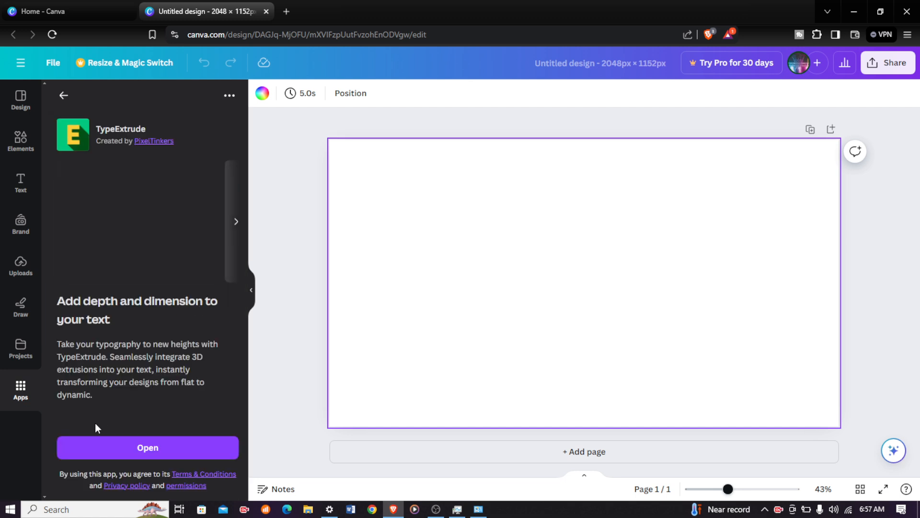
left_click(109, 449)
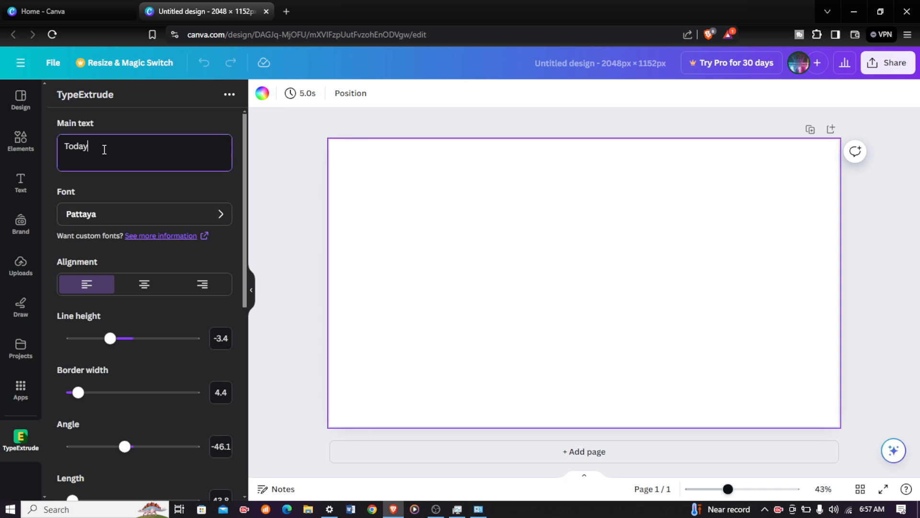
Set the TypeExtrude font to Akony for the main text Today
left_click(218, 217)
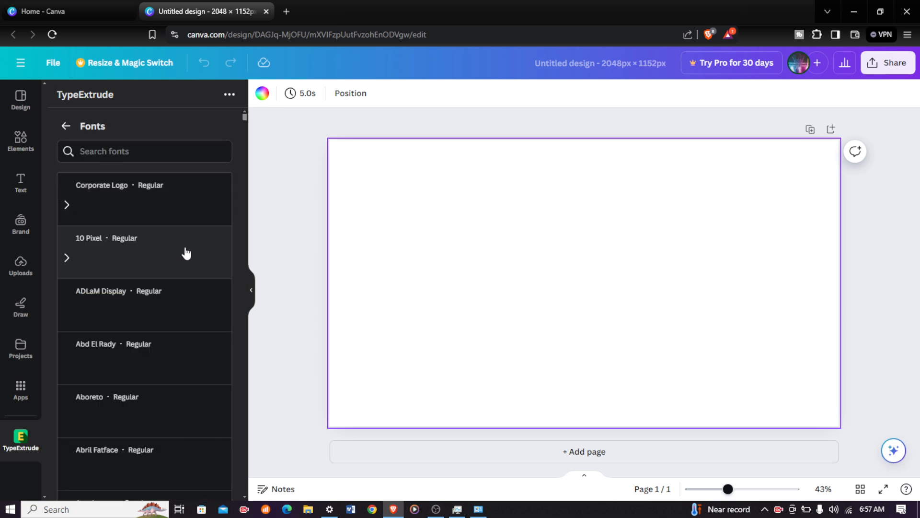
scroll(144, 294, "down", 5)
scroll(134, 299, "down", 5)
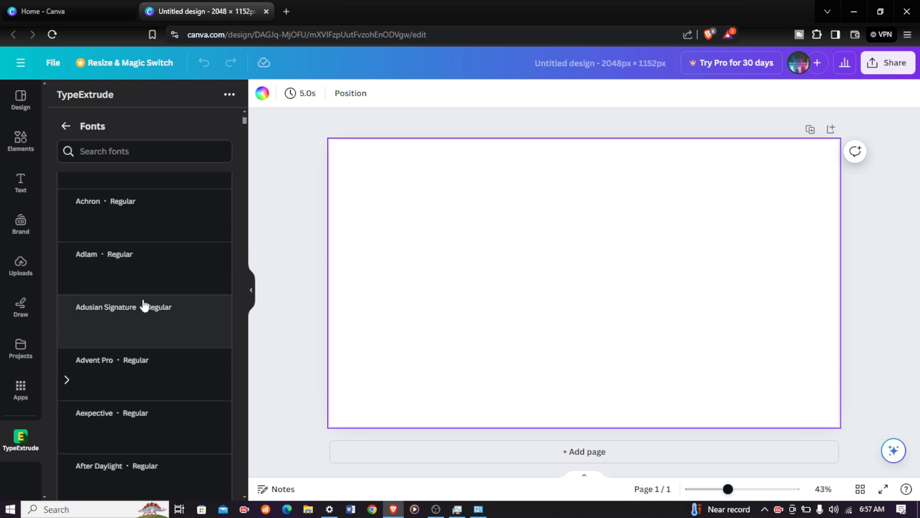
scroll(148, 309, "down", 5)
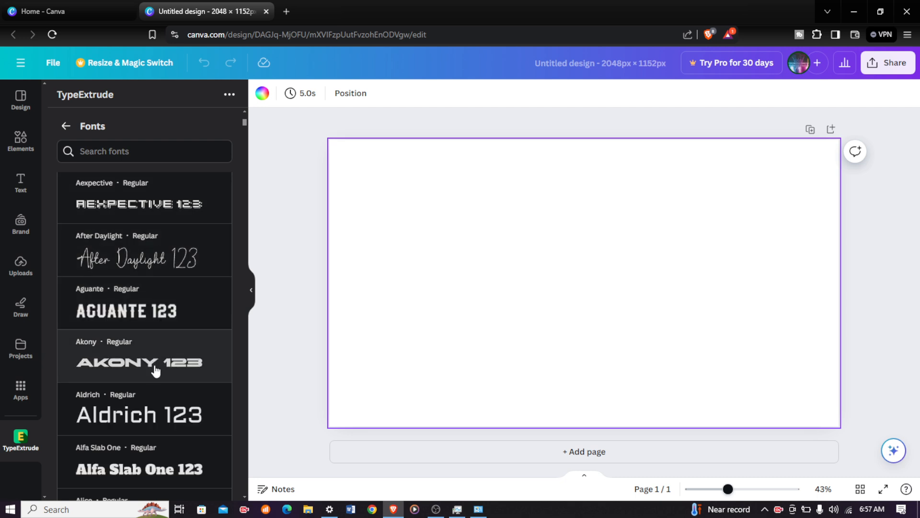
left_click(163, 366)
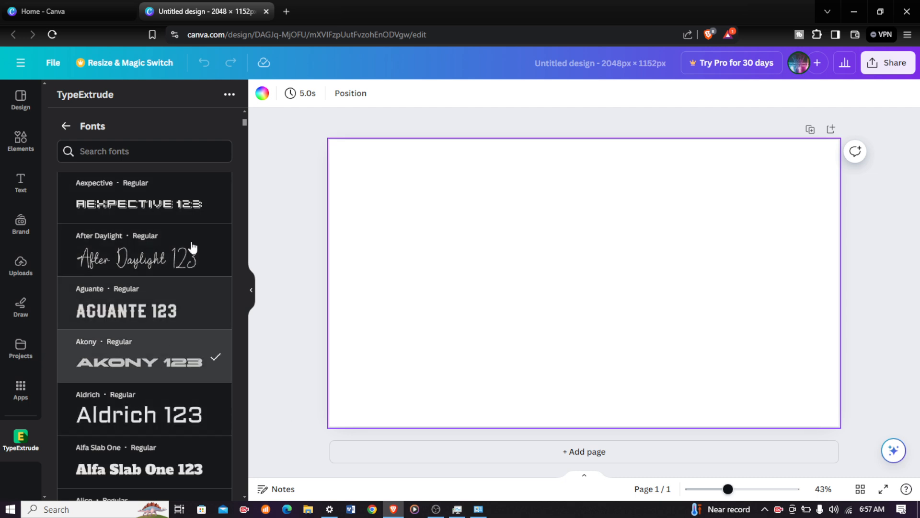
left_click(66, 127)
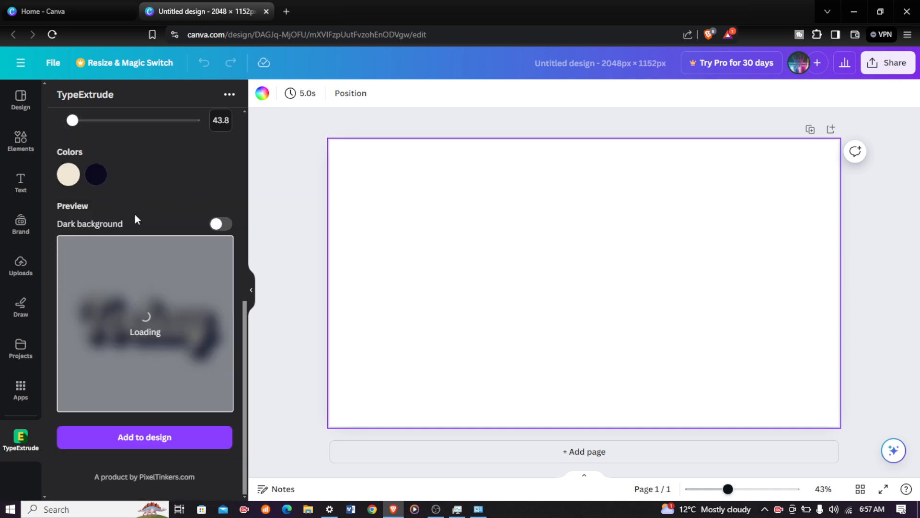
Review the TypeExtrude settings and the extruded text preview
scroll(136, 219, "up", 8)
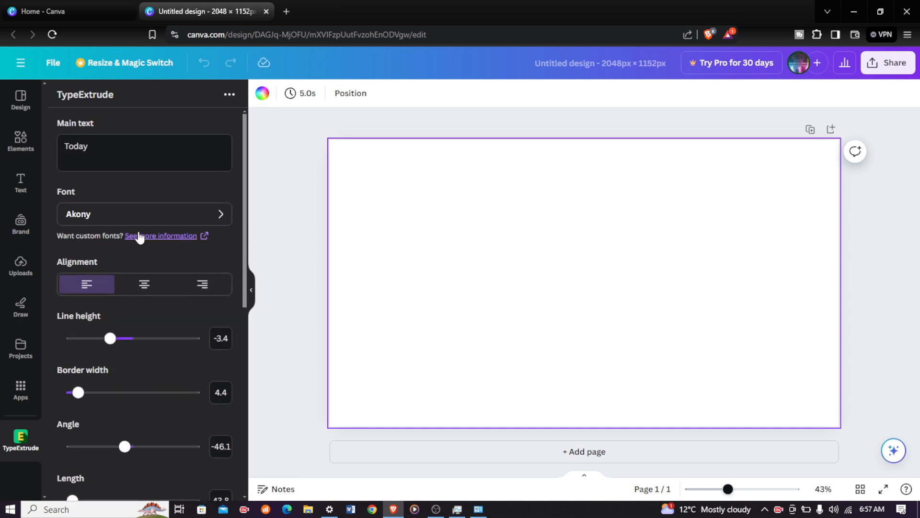
scroll(132, 235, "down", 8)
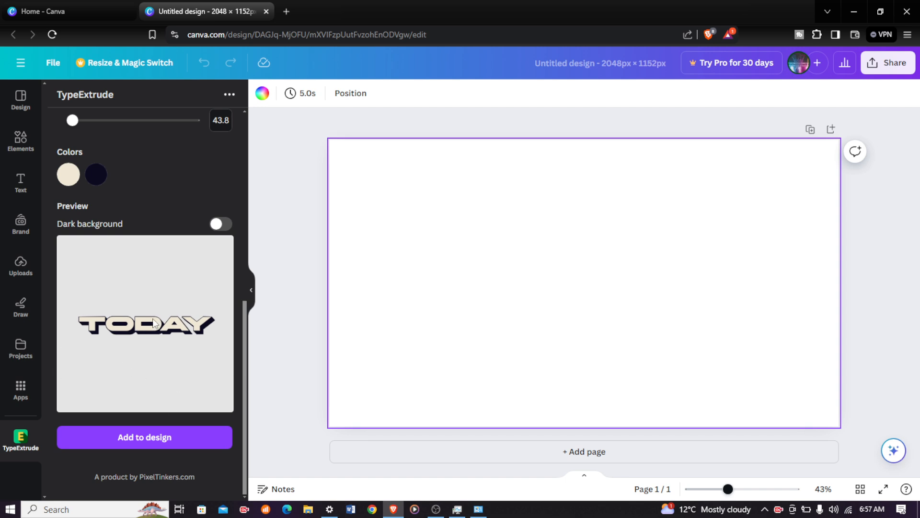
scroll(152, 279, "up", 8)
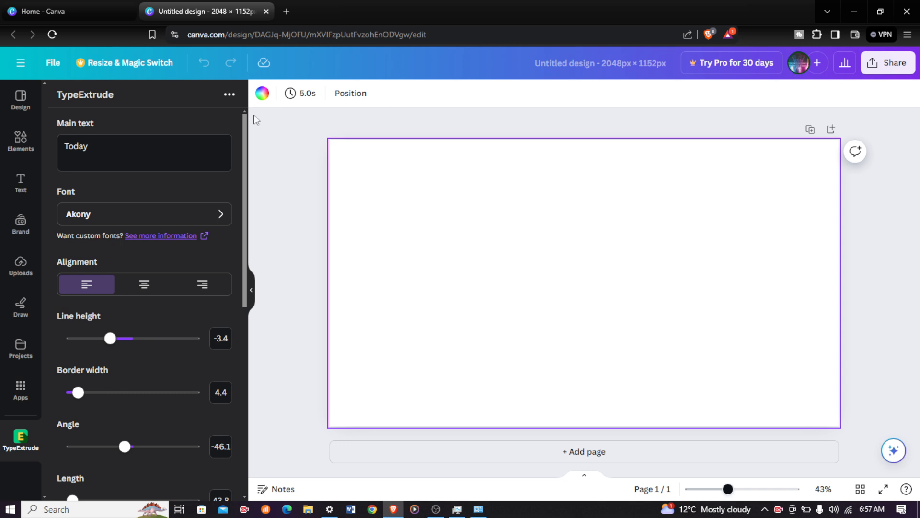
scroll(140, 302, "down", 6)
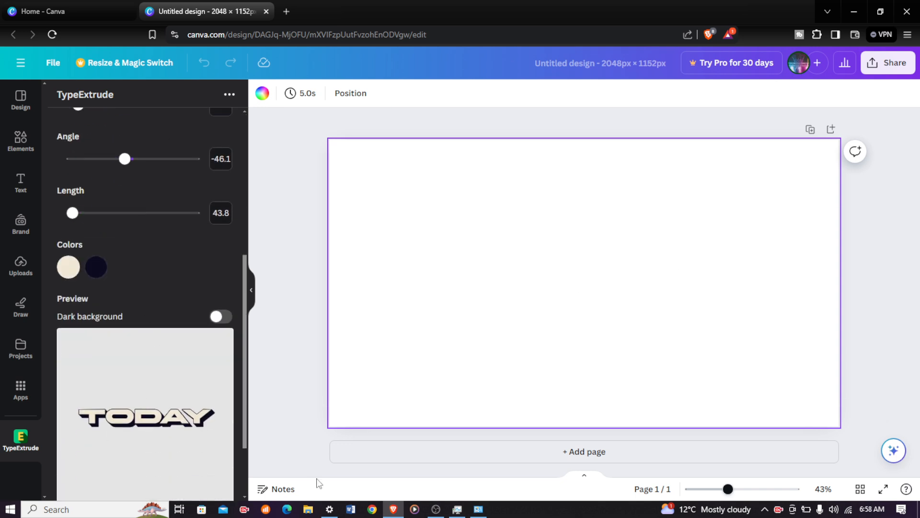
scroll(156, 427, "down", 2)
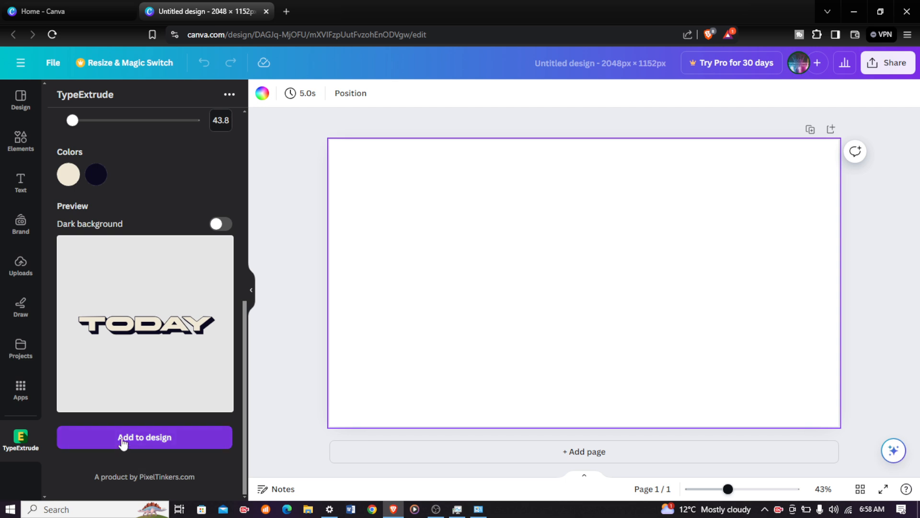
scroll(123, 441, "up", 8)
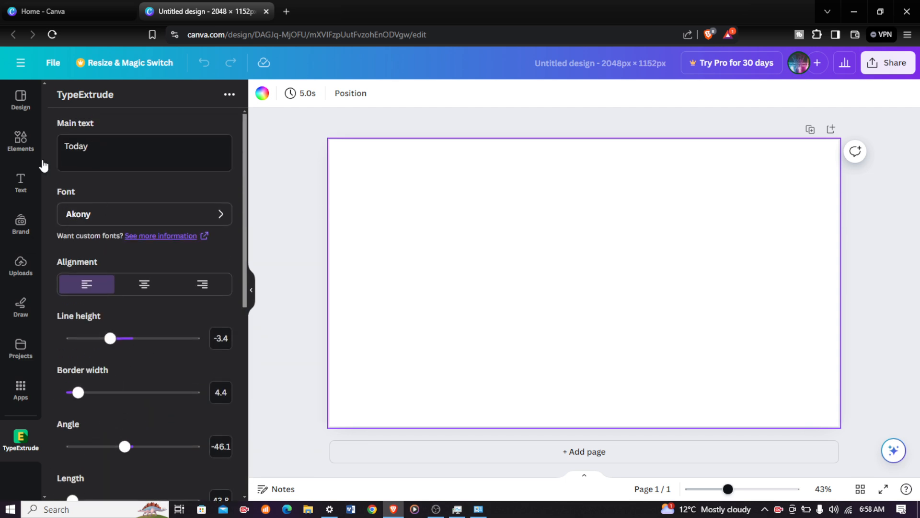
scroll(62, 332, "down", 8)
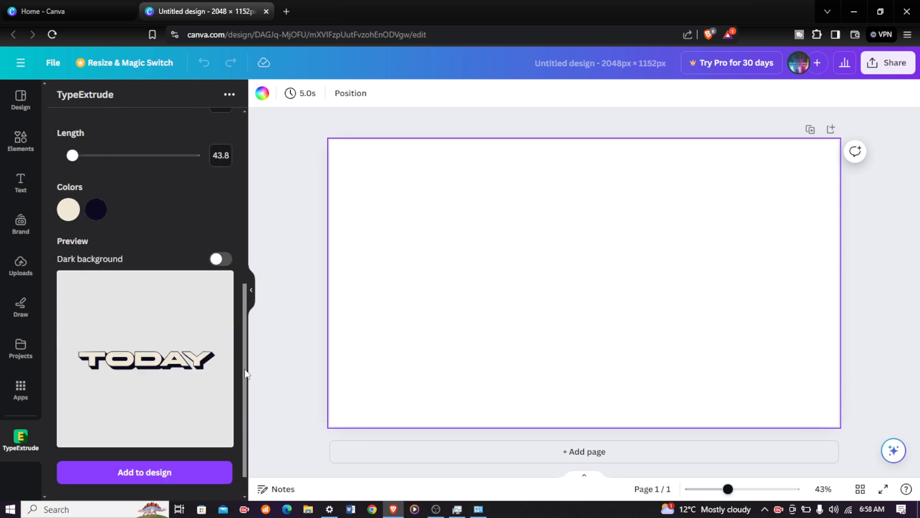
scroll(119, 350, "up", 5)
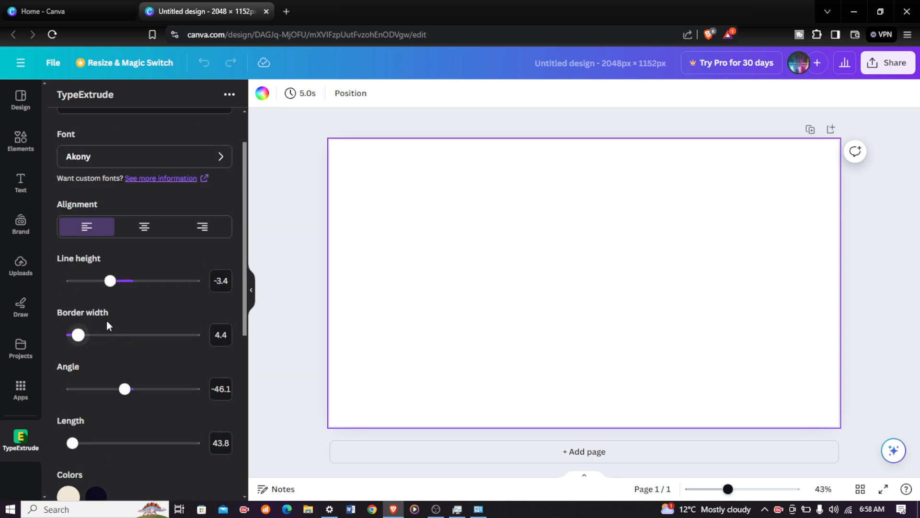
scroll(107, 321, "down", 4)
scroll(92, 214, "up", 1)
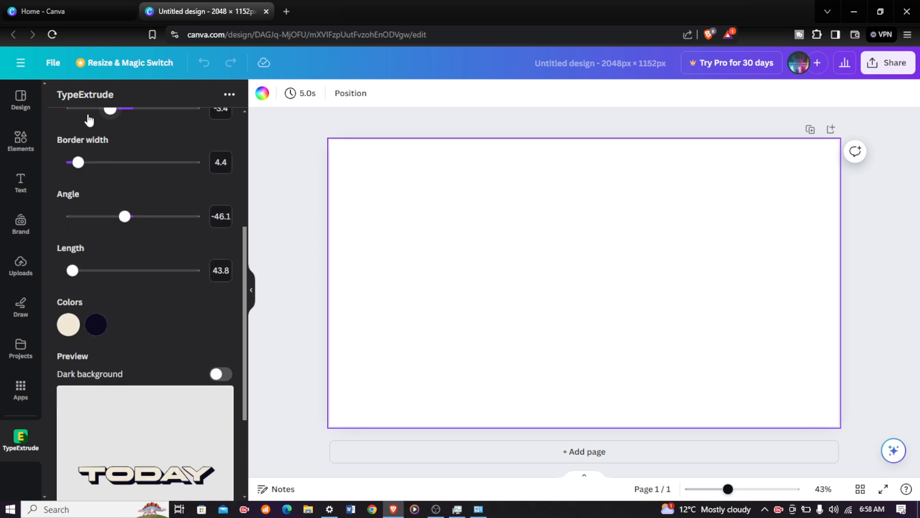
scroll(109, 171, "up", 1)
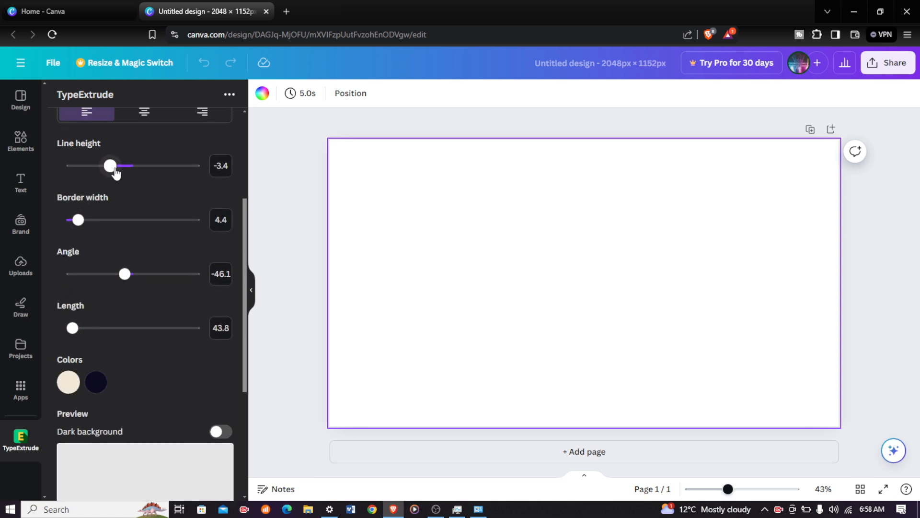
scroll(115, 173, "down", 1)
scroll(117, 172, "up", 1)
Set the line height to 5.3
left_click_drag(115, 172, 168, 184)
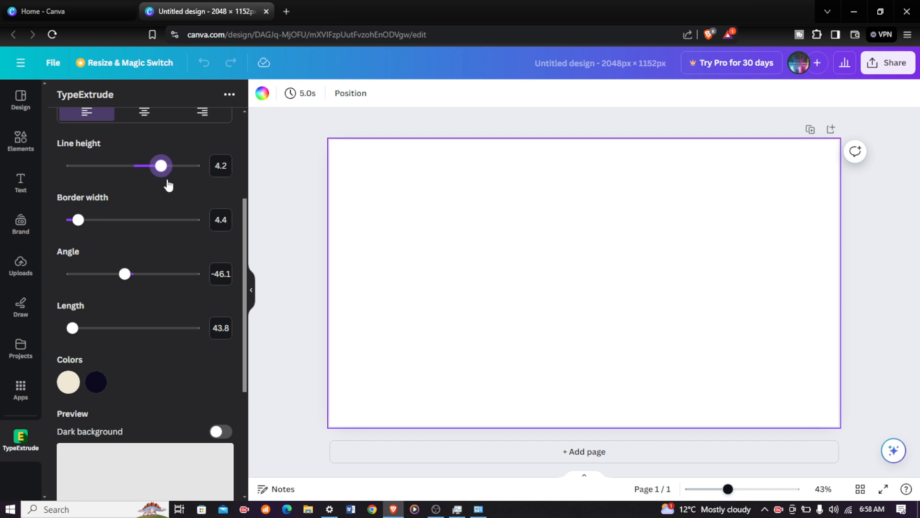
scroll(160, 185, "down", 3)
scroll(160, 185, "up", 2)
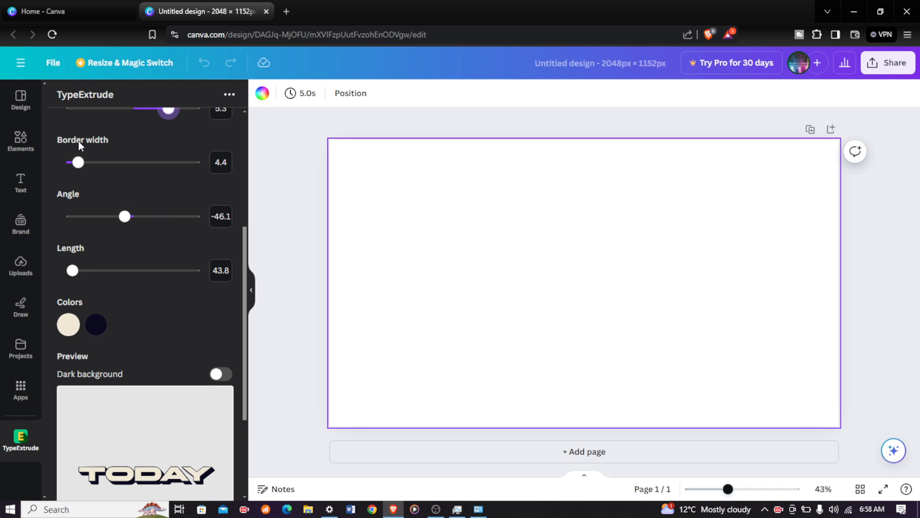
Set the border width to 37.1 and the angle to 41.7
left_click_drag(85, 171, 167, 180)
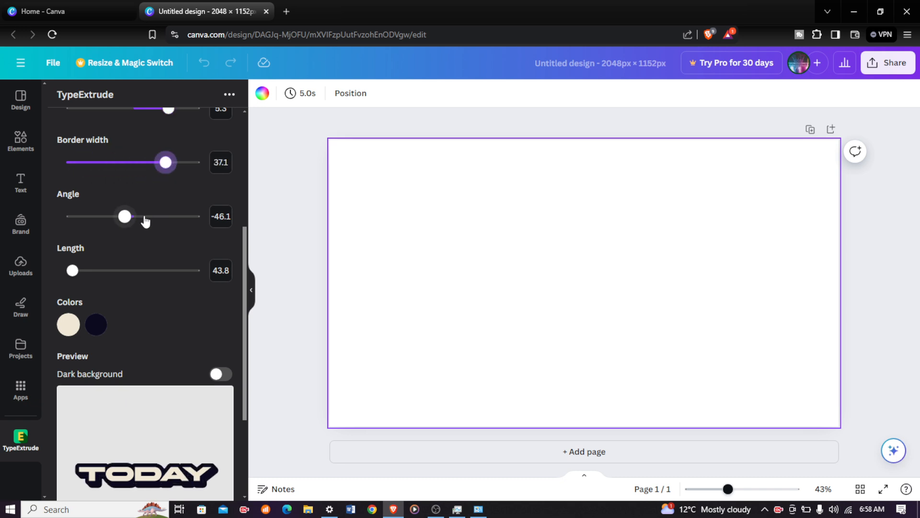
left_click_drag(126, 224, 148, 228)
scroll(160, 225, "down", 3)
scroll(159, 217, "up", 1)
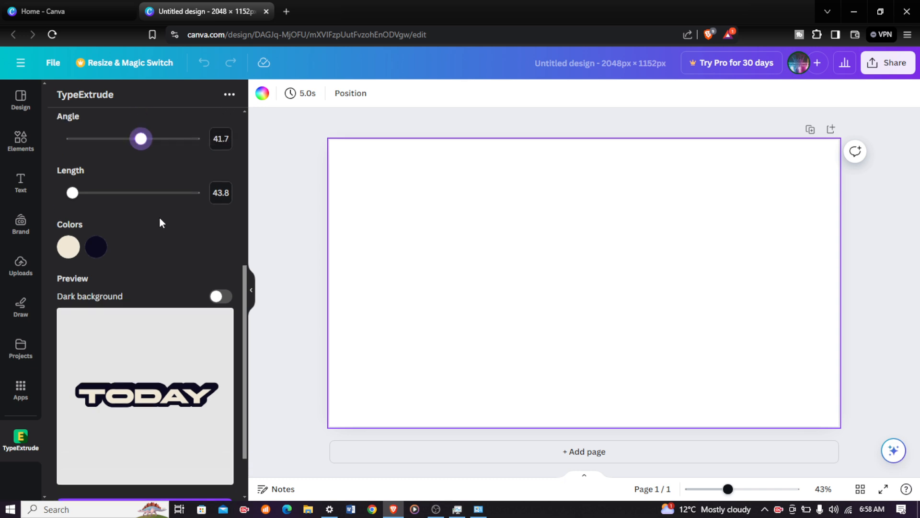
Set the extrusion length to 170 and the angle to -81.9
left_click_drag(142, 163, 162, 192)
left_click_drag(86, 222, 92, 245)
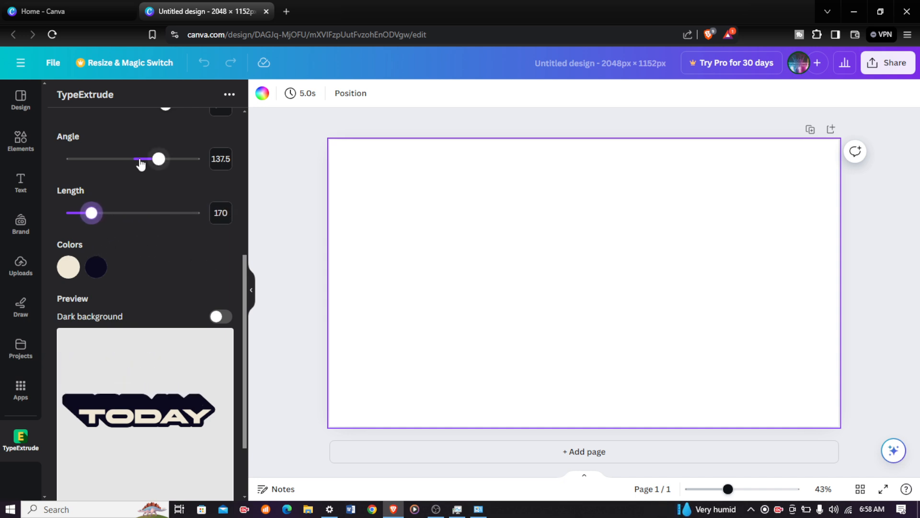
left_click_drag(150, 162, 119, 172)
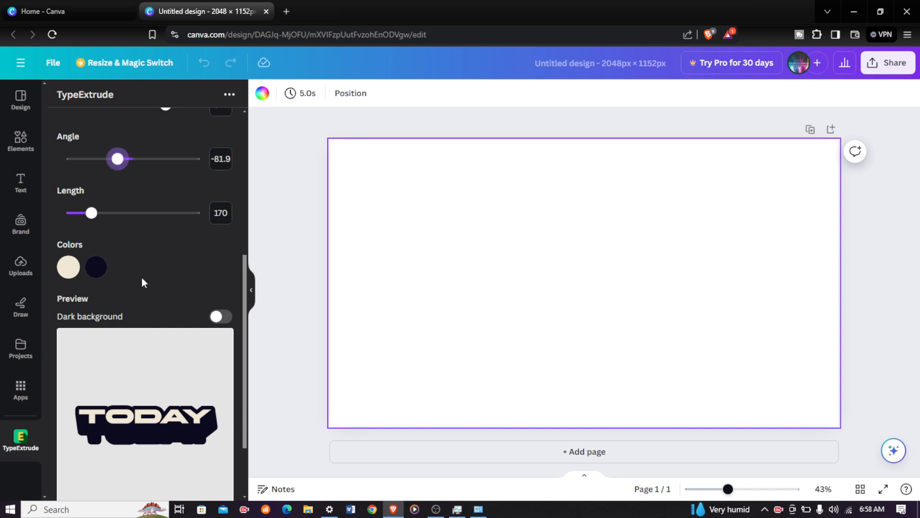
Reduce the border width to 15
scroll(129, 189, "up", 3)
scroll(132, 191, "down", 1)
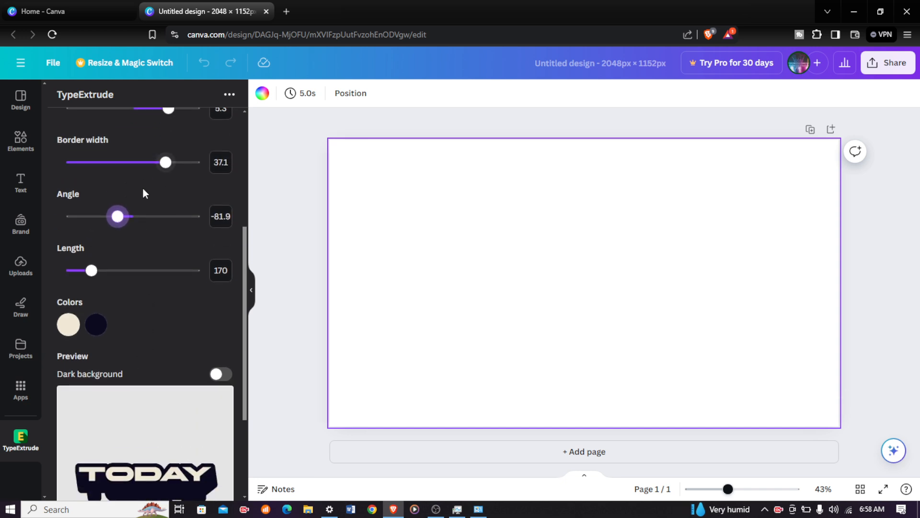
left_click_drag(165, 162, 109, 207)
scroll(128, 185, "up", 1)
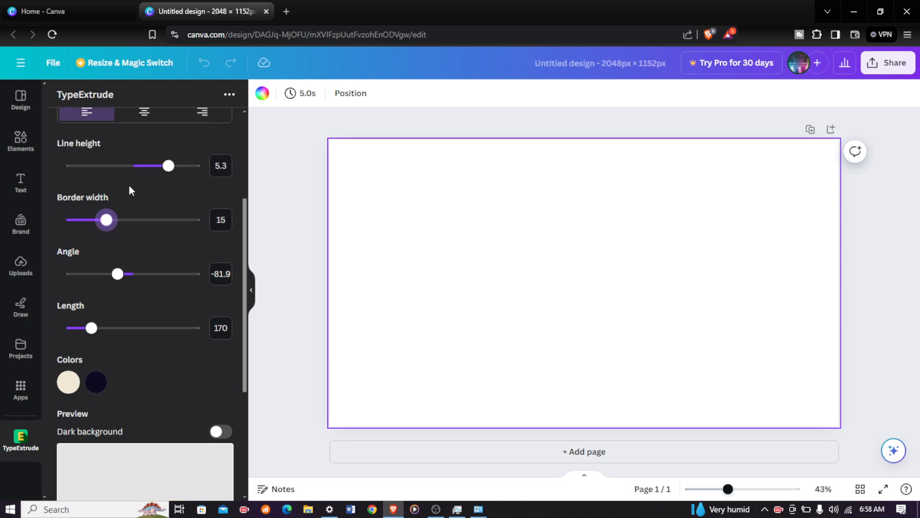
Set the line height to 0.2 and the extrusion length to 282
left_click_drag(167, 165, 135, 171)
scroll(164, 162, "down", 2)
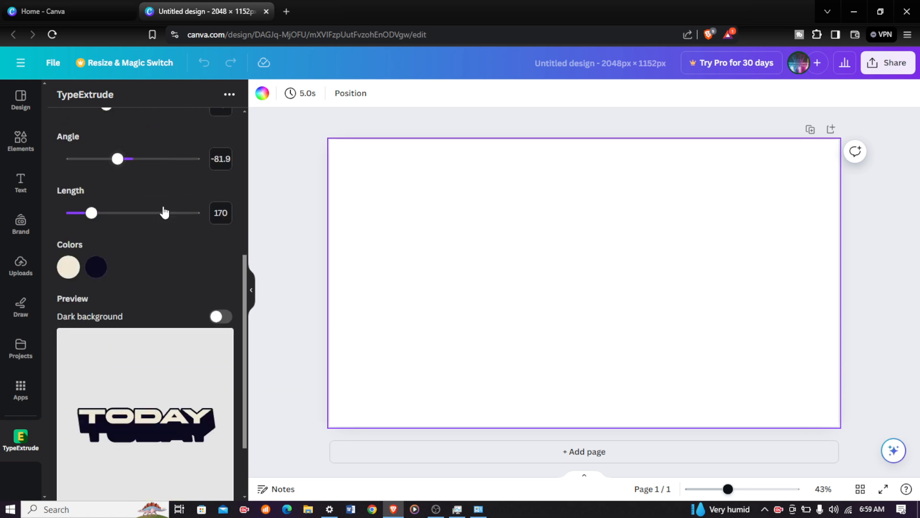
mouse_move(91, 213)
left_mouse_down()
mouse_move(121, 212)
mouse_move(109, 213)
left_mouse_up()
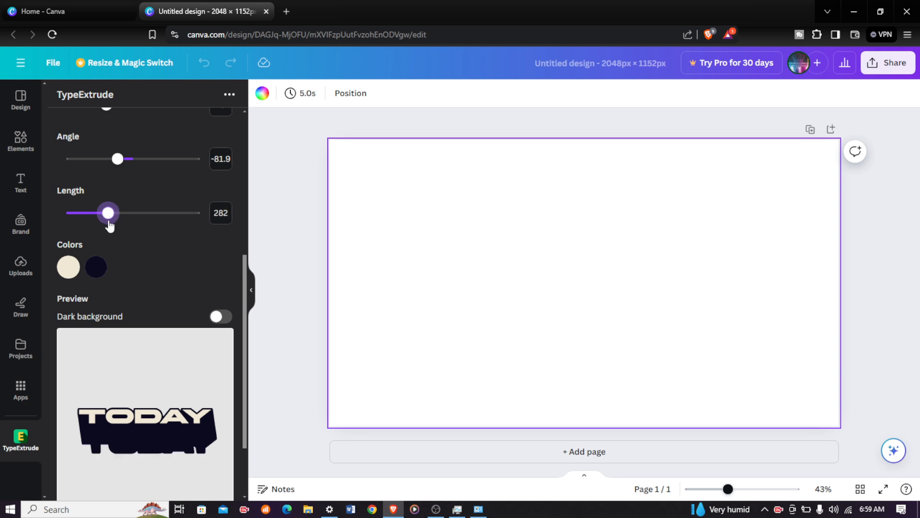
scroll(139, 222, "down", 2)
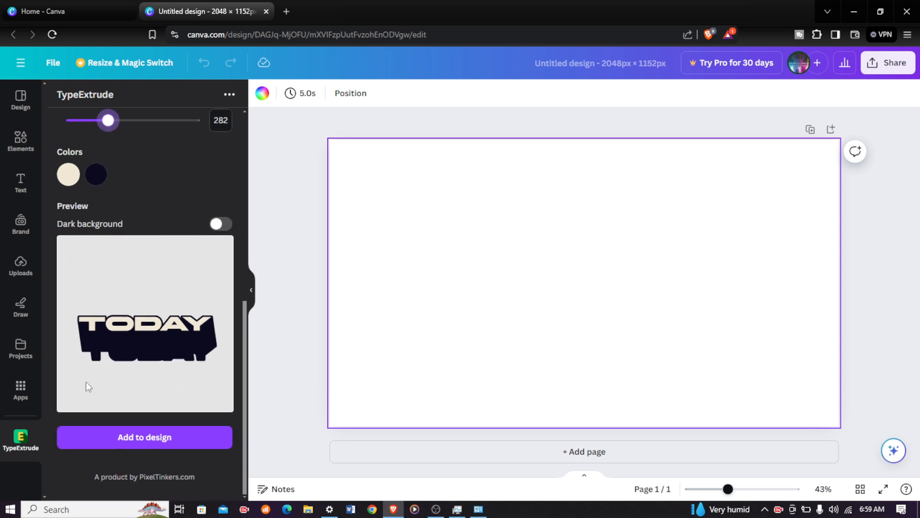
Add the extruded text to the design and scale the element down
left_click(123, 437)
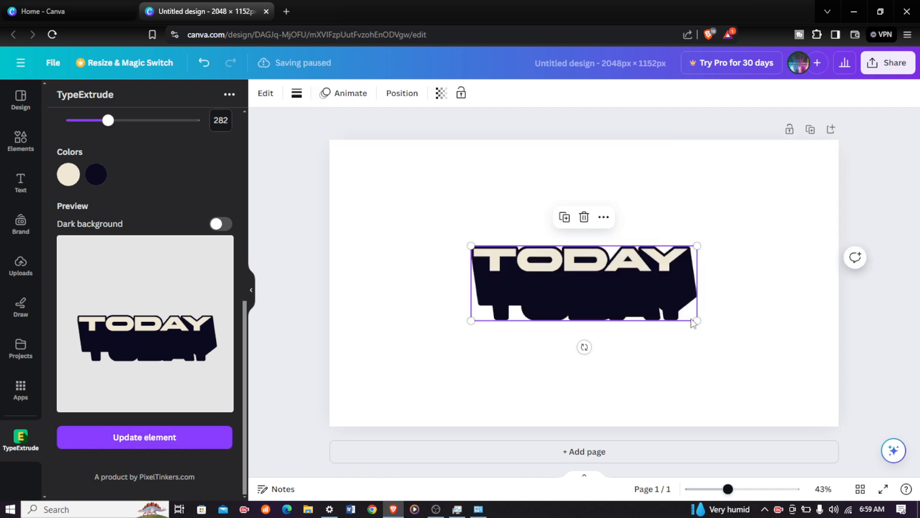
left_click_drag(692, 317, 595, 311)
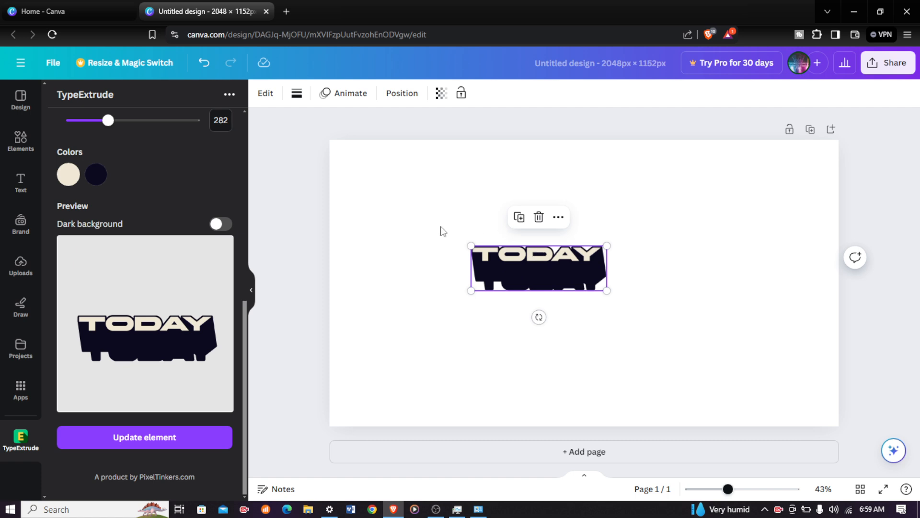
Set the line height to -0.3, the border width to 20 and the angle to -1.5
scroll(184, 323, "up", 5)
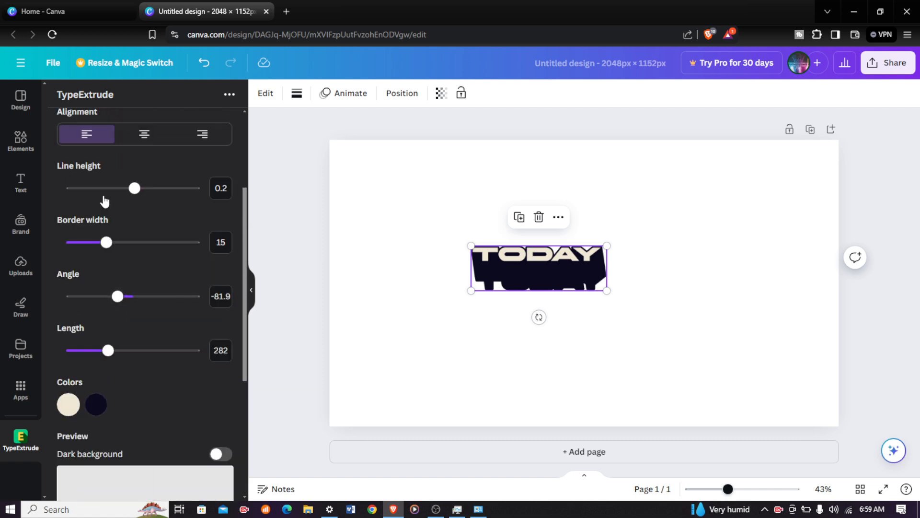
mouse_move(134, 188)
left_mouse_down()
mouse_move(121, 188)
mouse_move(131, 188)
left_mouse_up()
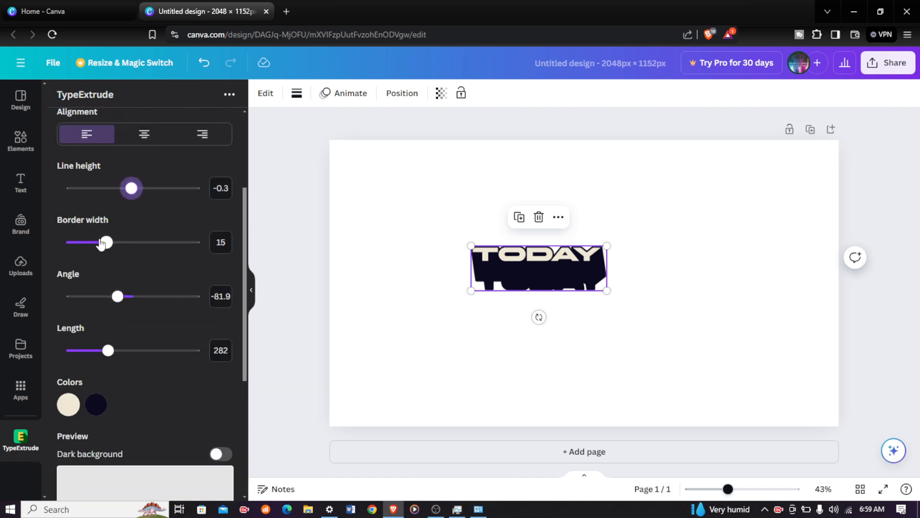
left_click_drag(100, 243, 119, 242)
left_click_drag(117, 296, 134, 308)
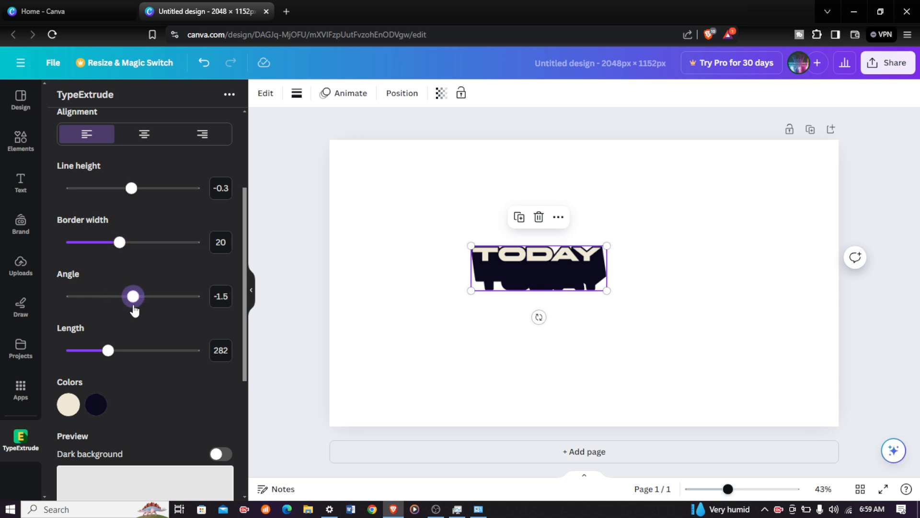
Set the extrusion length to 386.3 and change the text's front colour to yellow
scroll(154, 291, "down", 4)
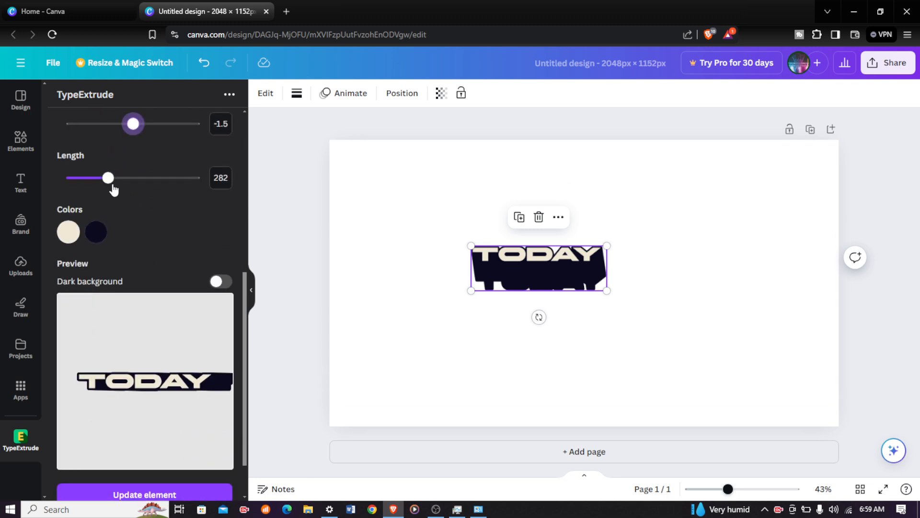
left_click_drag(108, 178, 125, 196)
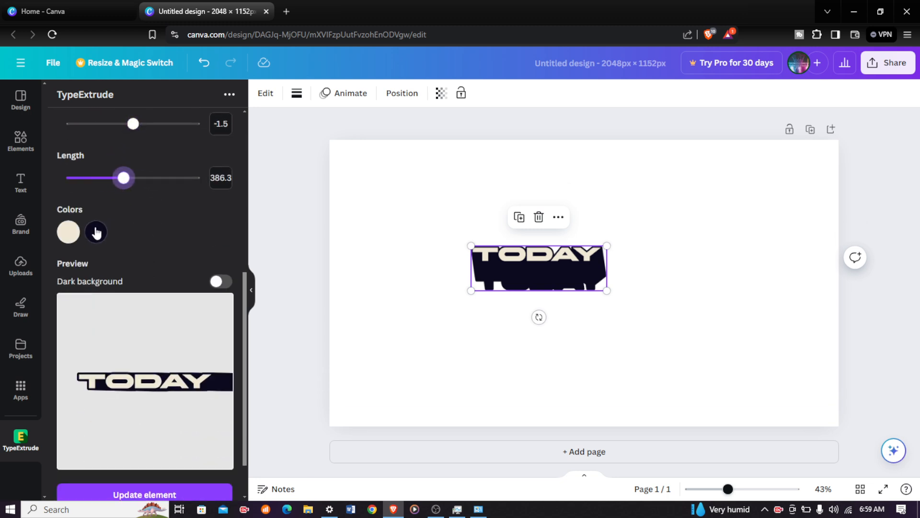
scroll(119, 226, "down", 2)
scroll(140, 179, "up", 2)
left_click(68, 232)
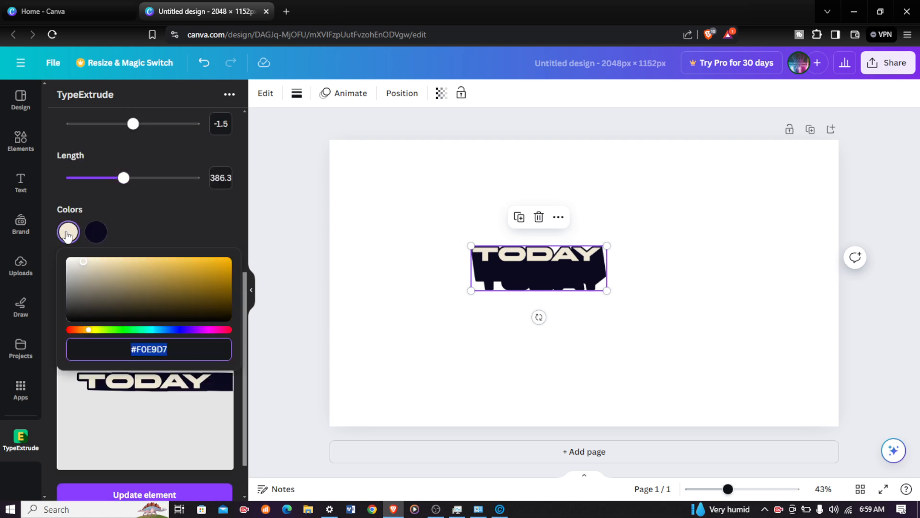
left_click(133, 307)
left_click(113, 297)
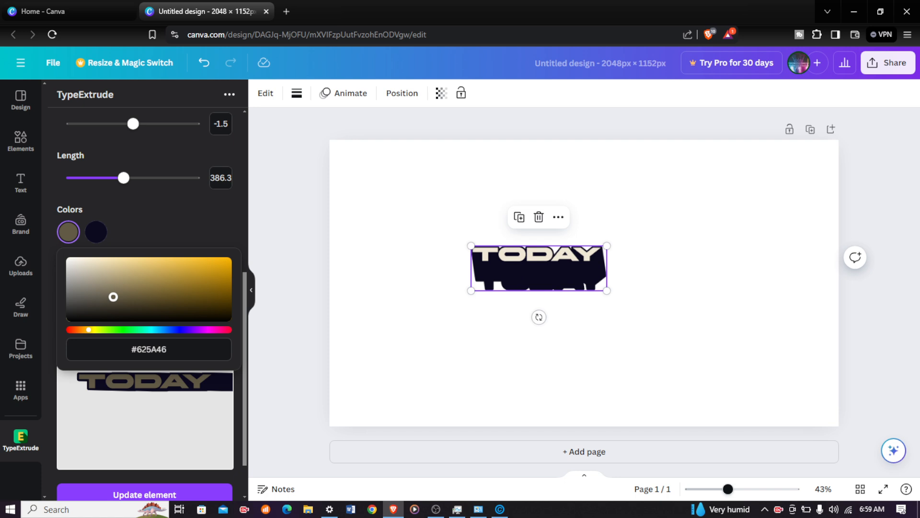
left_click_drag(113, 297, 179, 263)
left_click(185, 218)
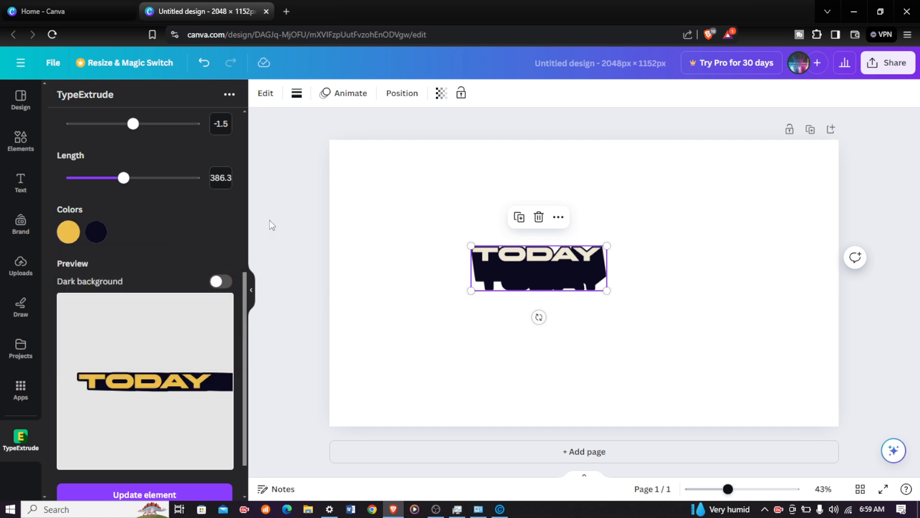
Set the angle to 10.8 and update the extruded text element in the design
mouse_move(133, 123)
left_mouse_down()
mouse_move(149, 126)
mouse_move(126, 140)
mouse_move(99, 137)
mouse_move(107, 127)
mouse_move(137, 126)
left_mouse_up()
right_click(99, 137)
left_click(83, 138)
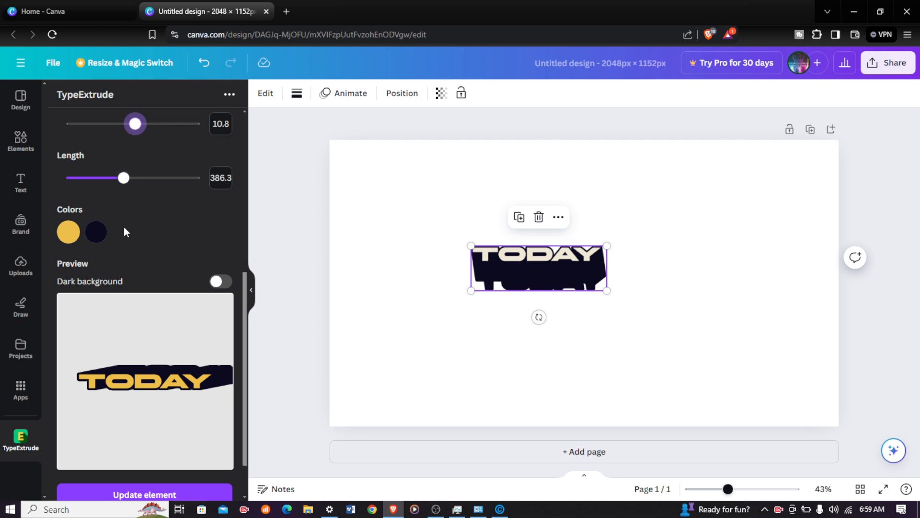
left_click(148, 483)
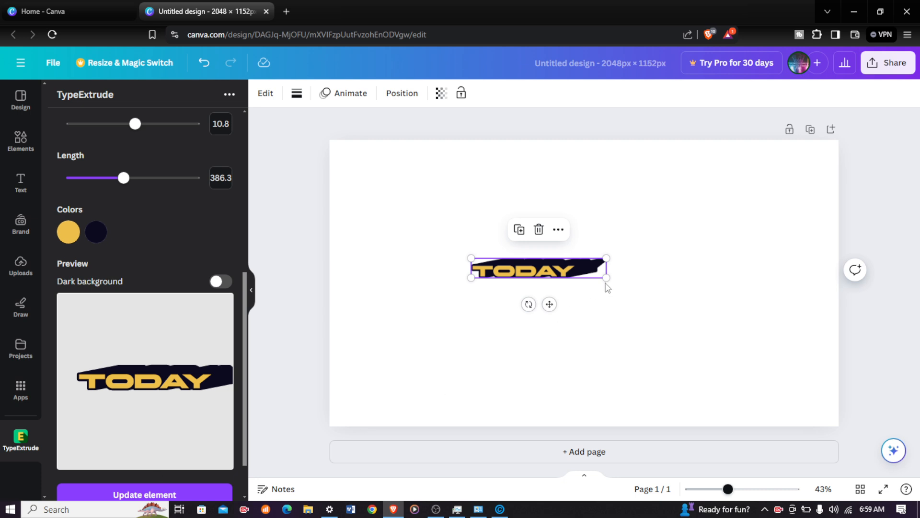
Enlarge the extruded text element on the page and deselect it
left_click_drag(602, 277, 786, 424)
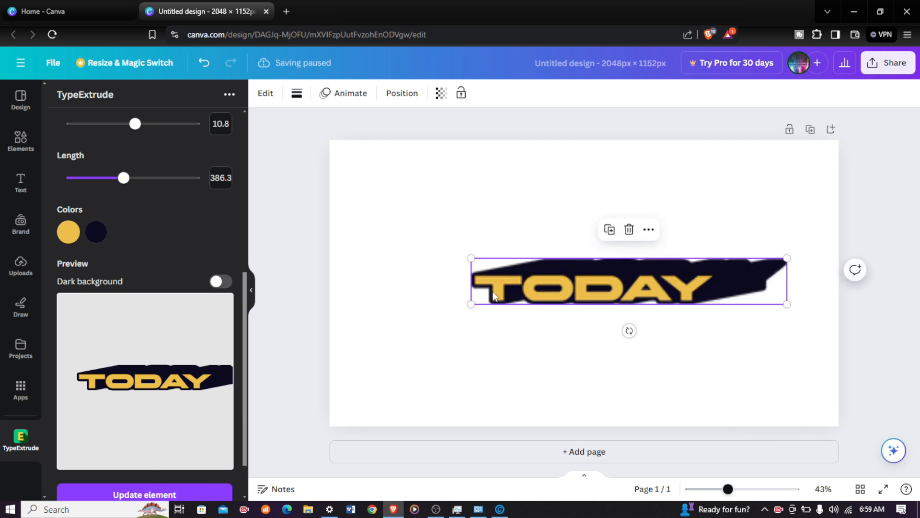
left_click(469, 259)
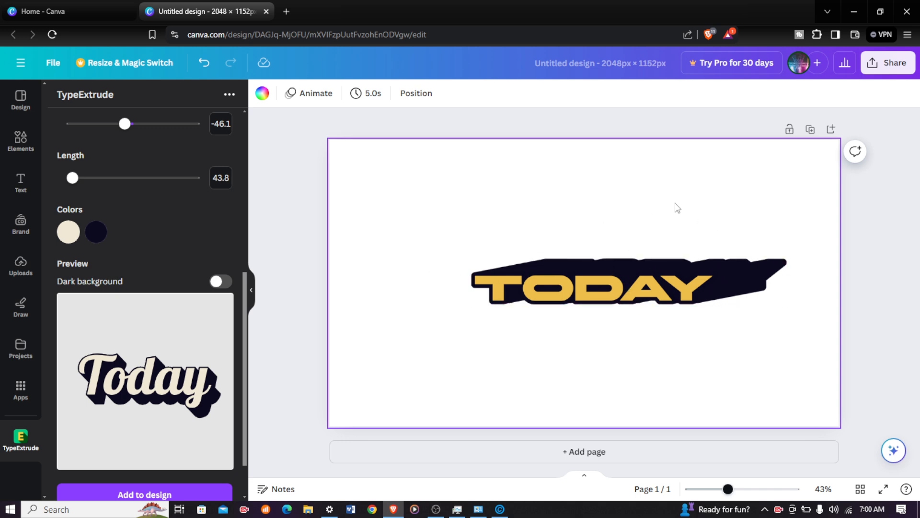
left_click(893, 66)
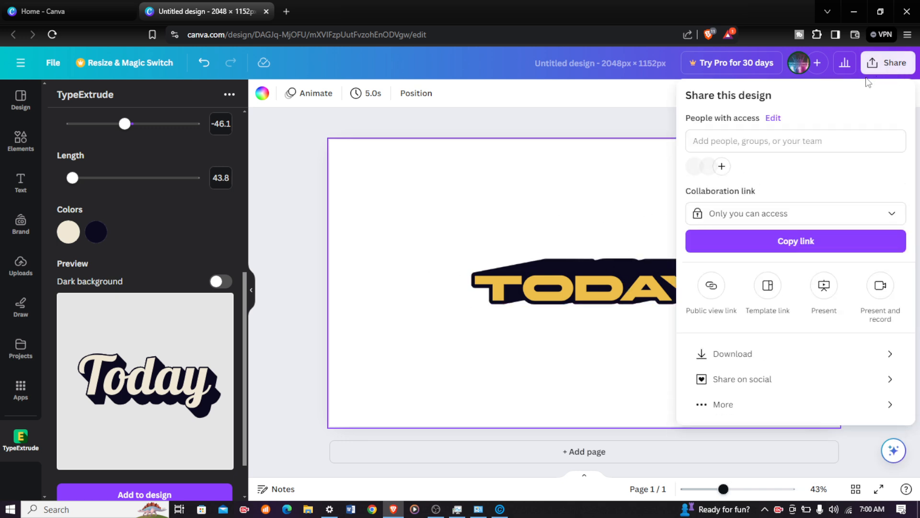
left_click(738, 345)
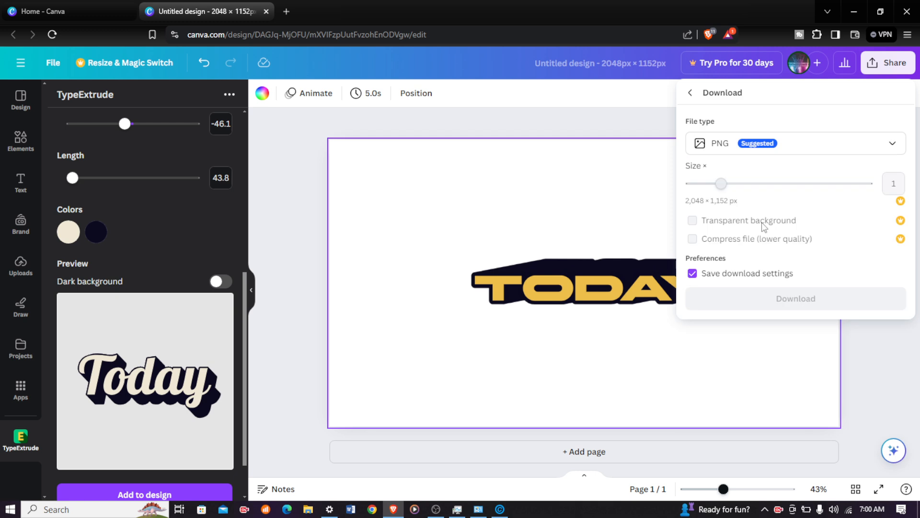
left_click(815, 144)
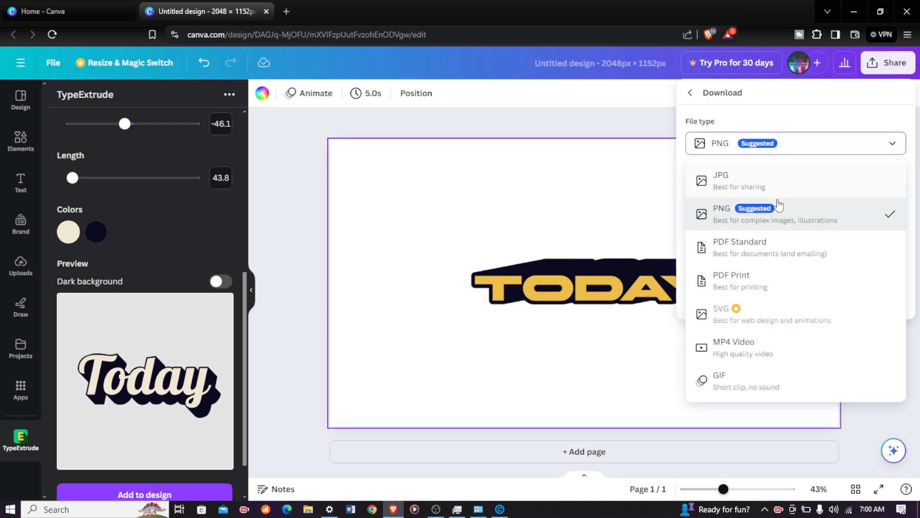
left_click(626, 196)
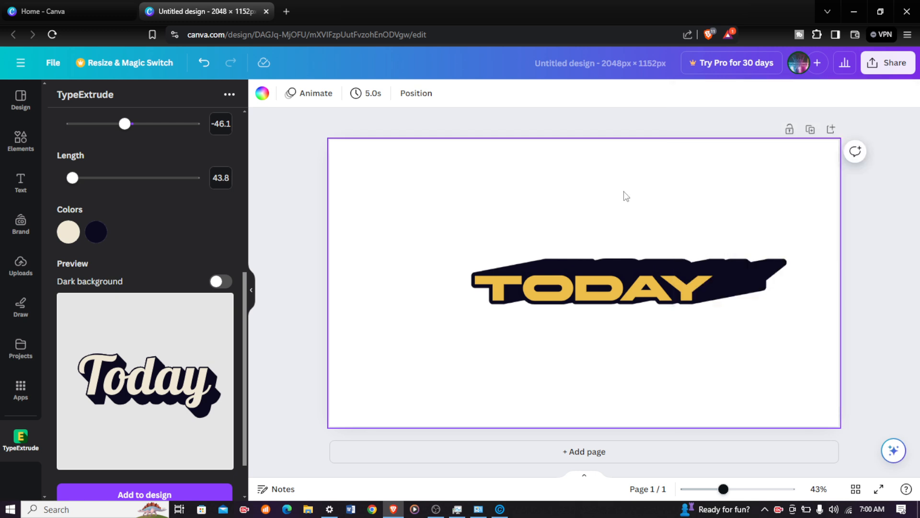
Download the design as a PNG file
left_click(881, 65)
left_click(699, 350)
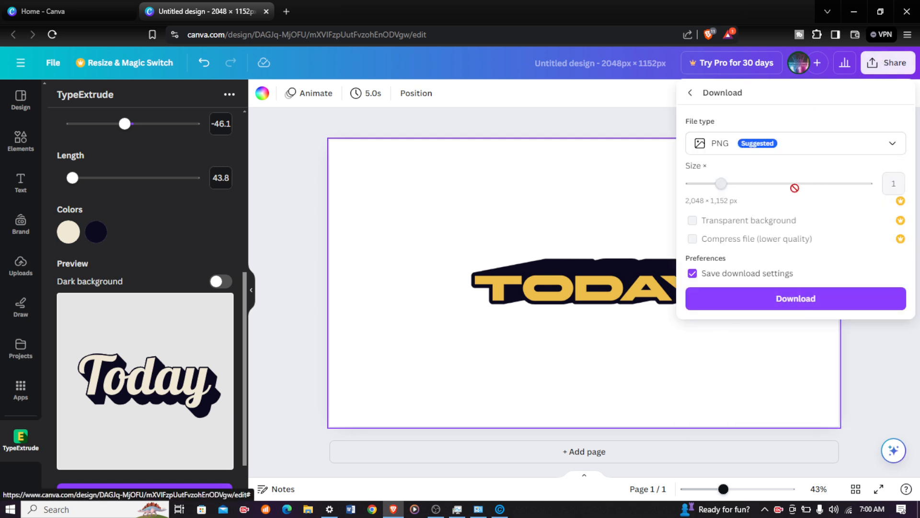
left_click(757, 310)
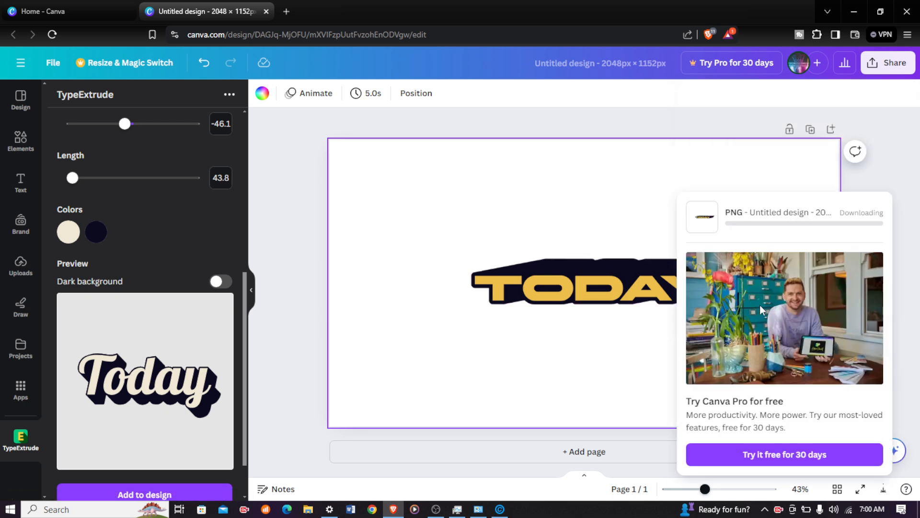